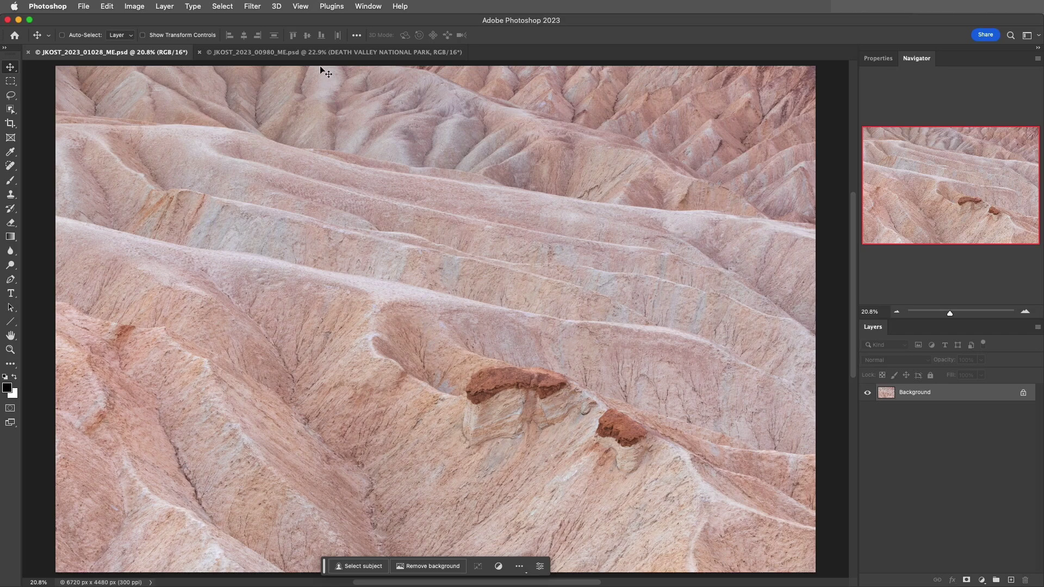
# Step through the View menu's Zoom In, Zoom Out, 100% and Fit on Screen commands
pyautogui.click(300, 7)
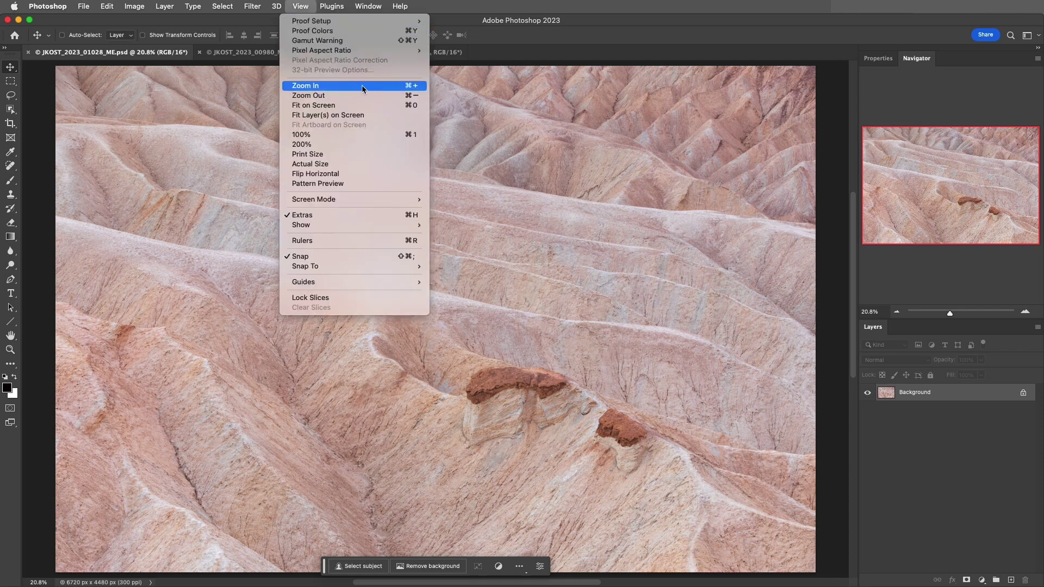
pyautogui.click(422, 89)
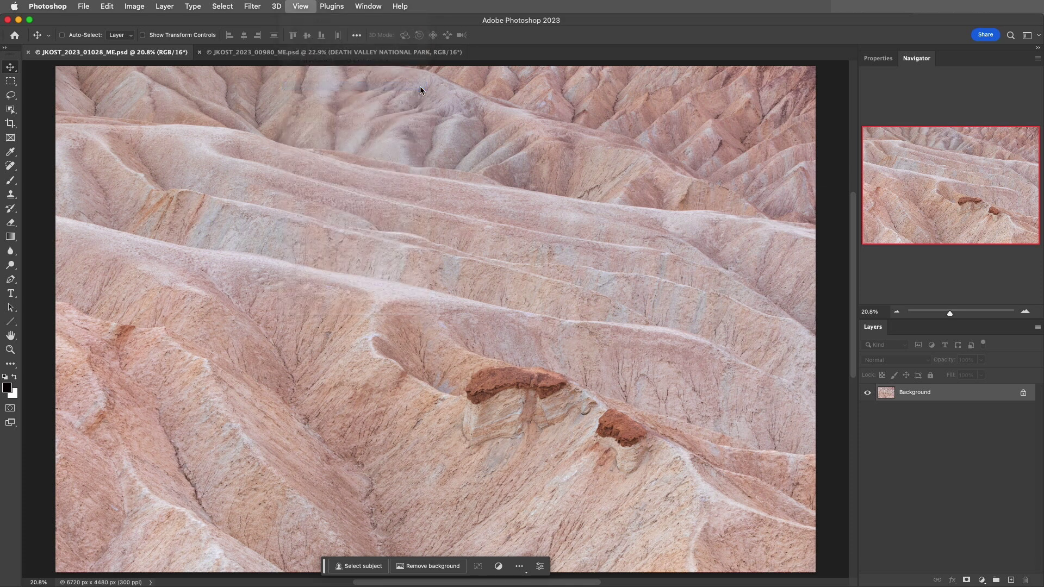
pyautogui.click(307, 8)
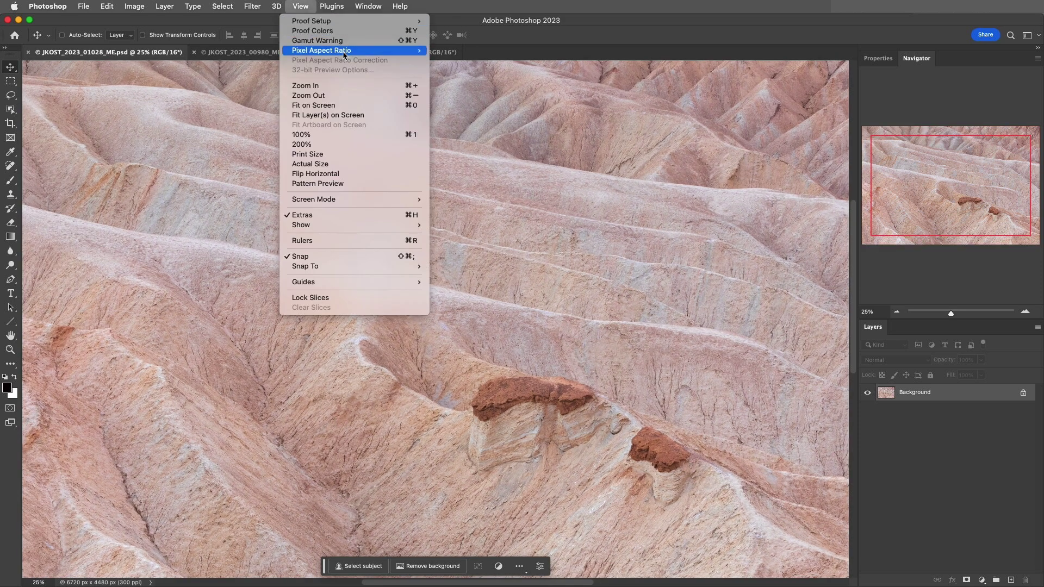
pyautogui.click(425, 96)
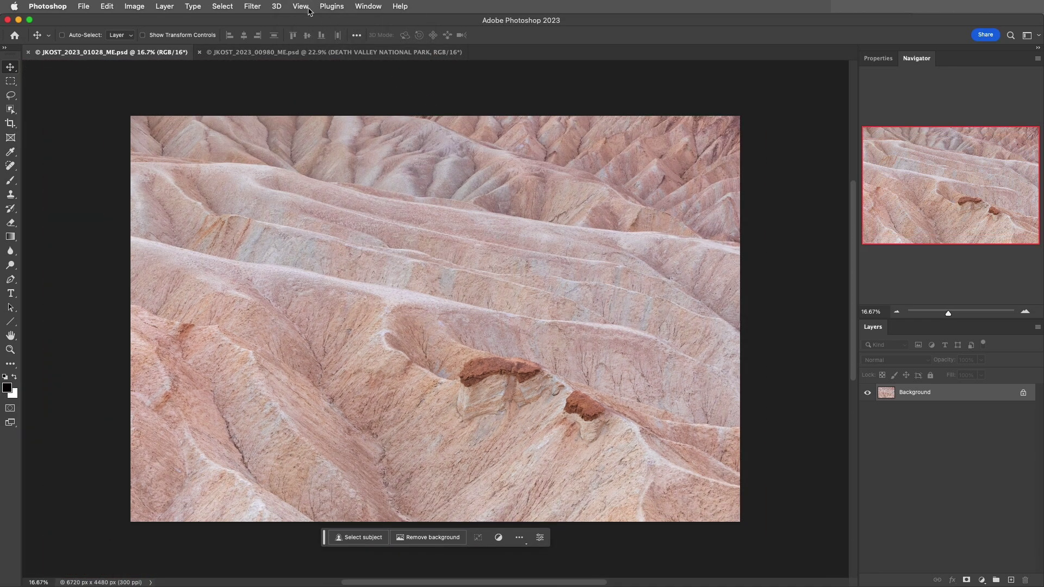
pyautogui.click(307, 7)
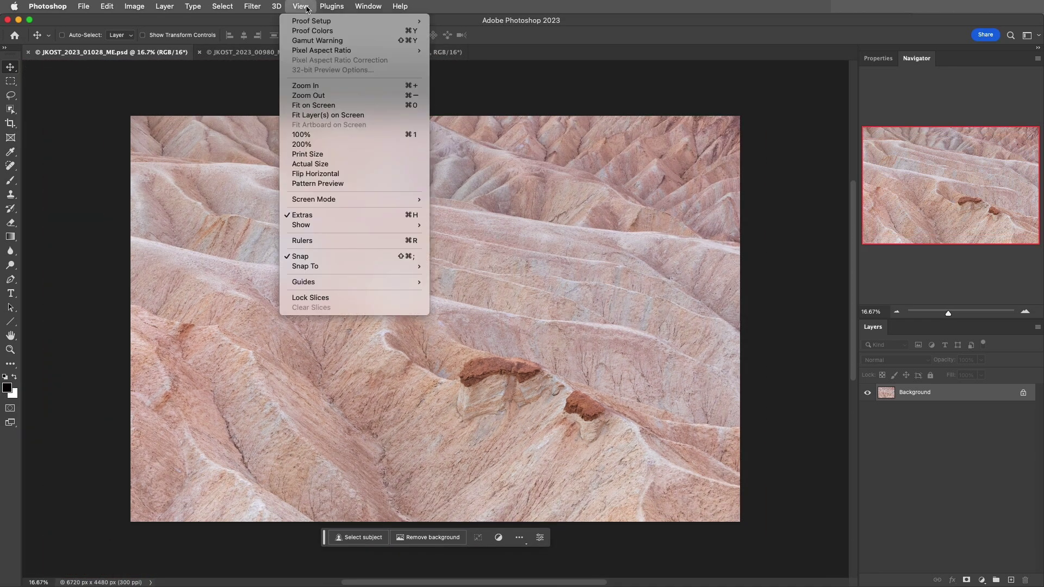
pyautogui.click(344, 135)
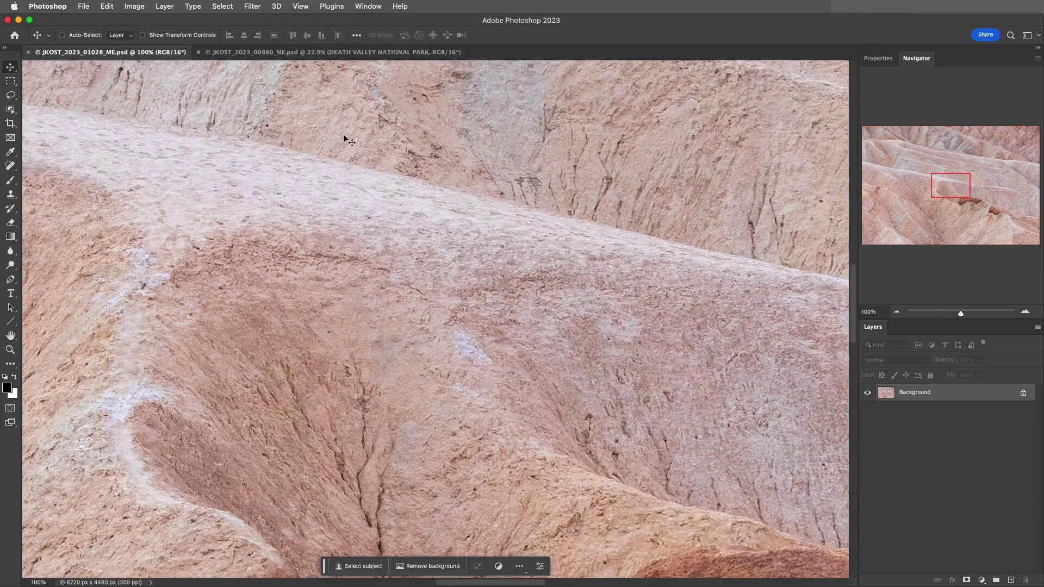
pyautogui.click(306, 8)
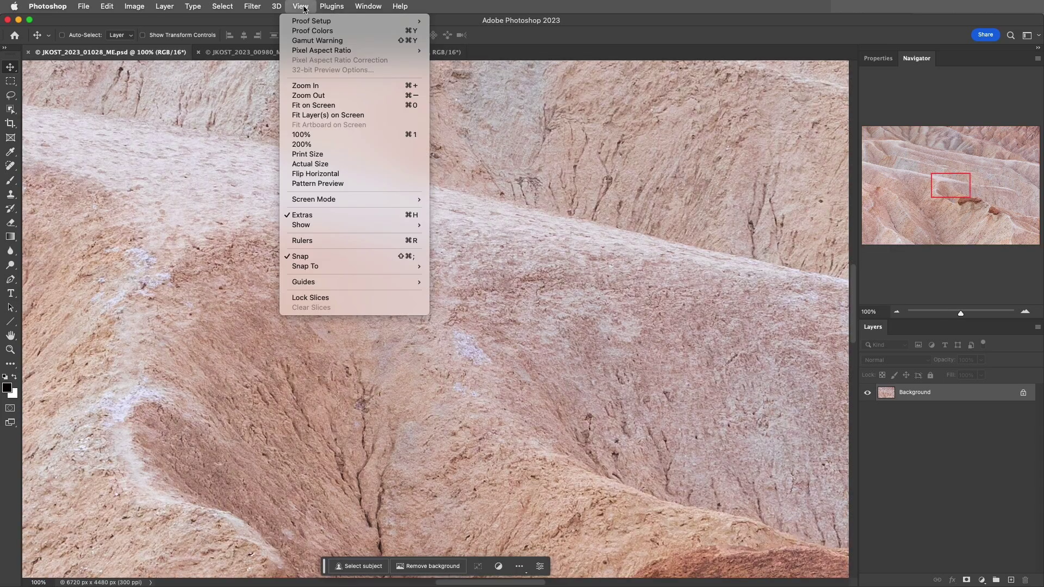
pyautogui.click(366, 107)
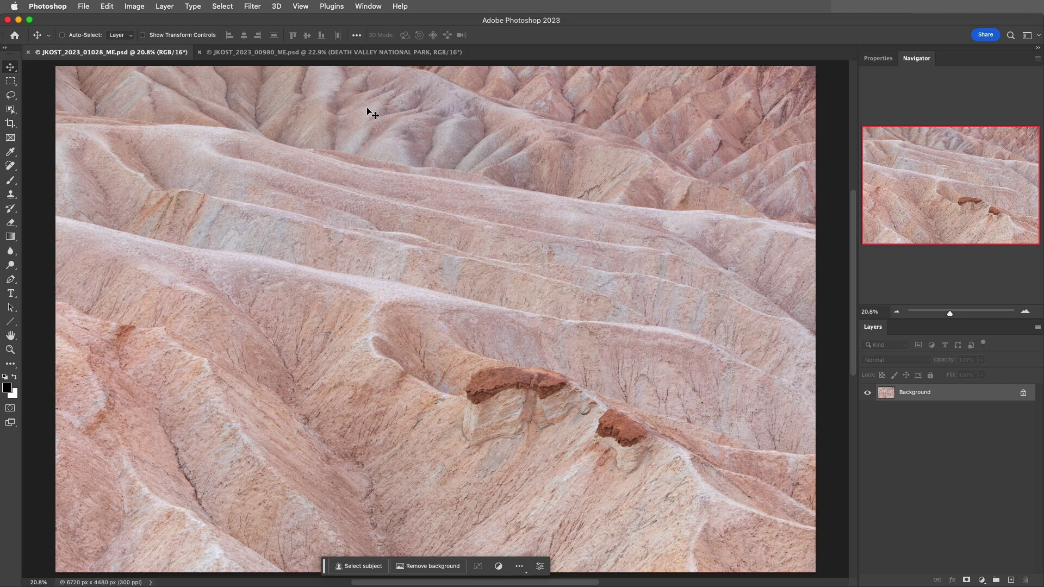
# Scrubby-zoom with the Zoom tool to about 48% on the pale upper-left ridges
pyautogui.press('z')
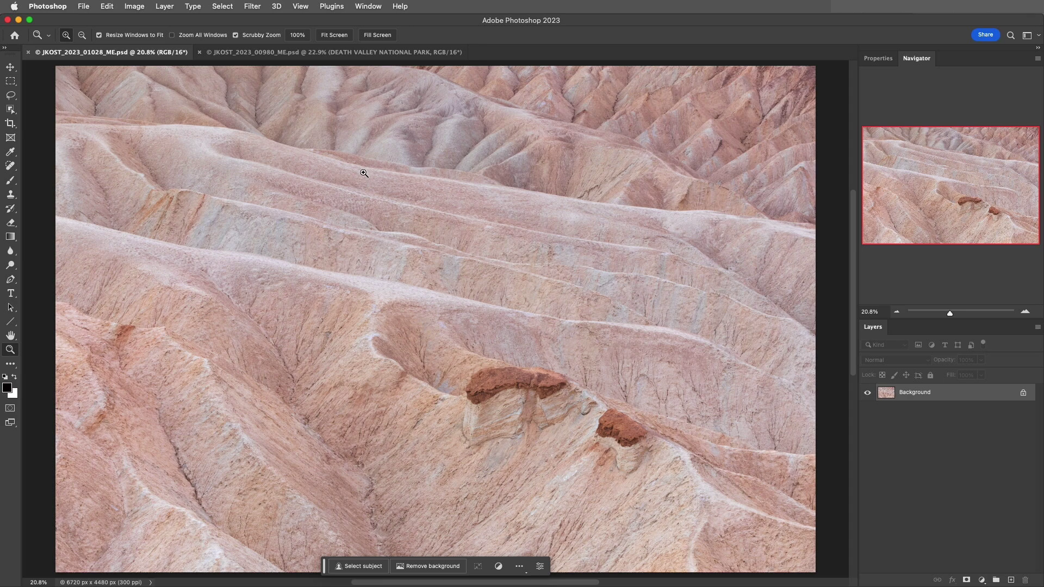
pyautogui.moveTo(371, 242); pyautogui.dragTo(370, 242)
pyautogui.keyDown('alt'); pyautogui.click(371, 242); pyautogui.keyUp('alt')
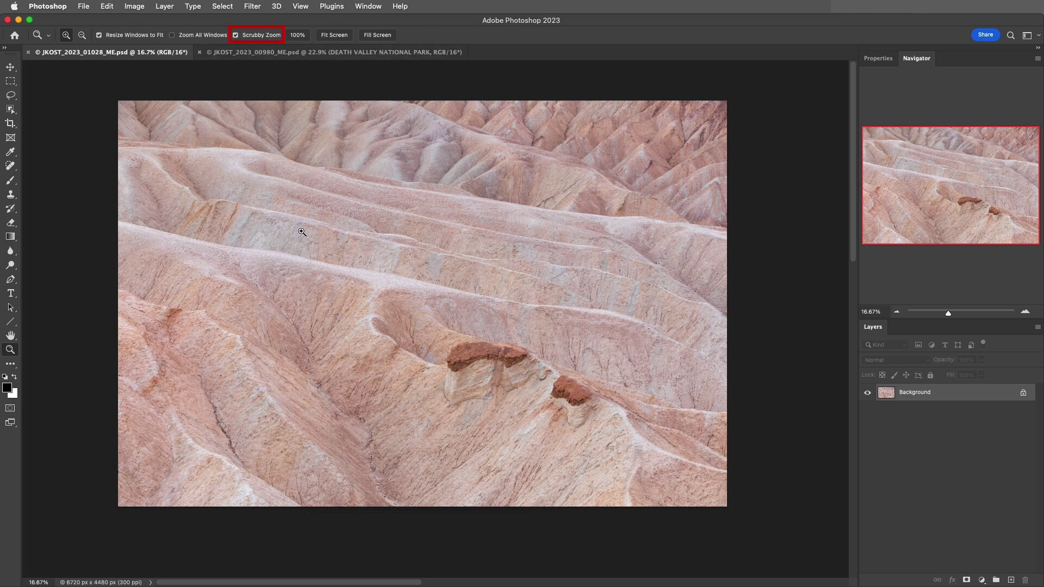
pyautogui.moveTo(301, 232); pyautogui.dragTo(336, 233)
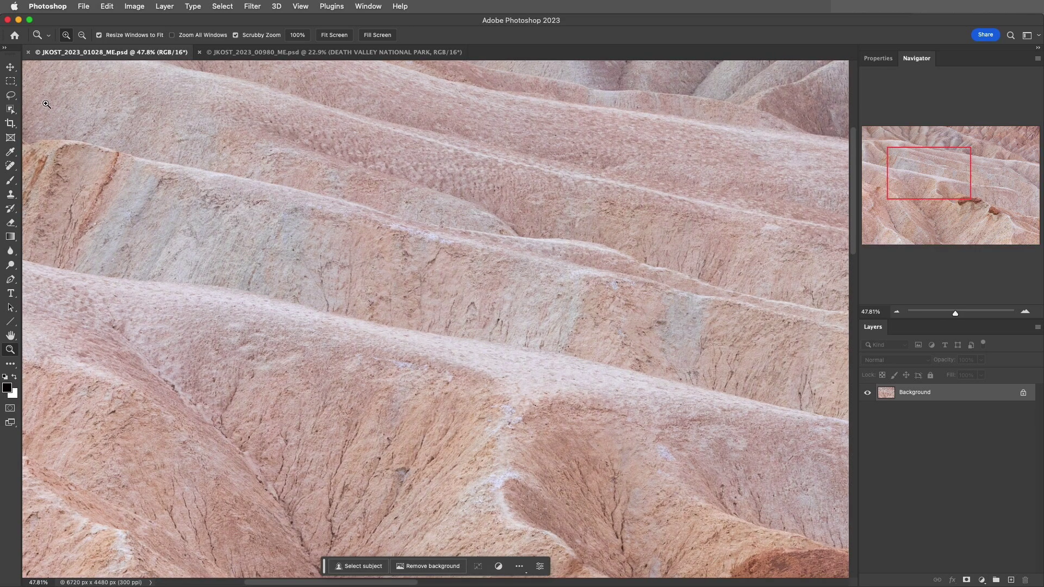
# Use Bird's Eye View (hold H) to move the view frame onto the two red rock outcrops
pyautogui.click(11, 68)
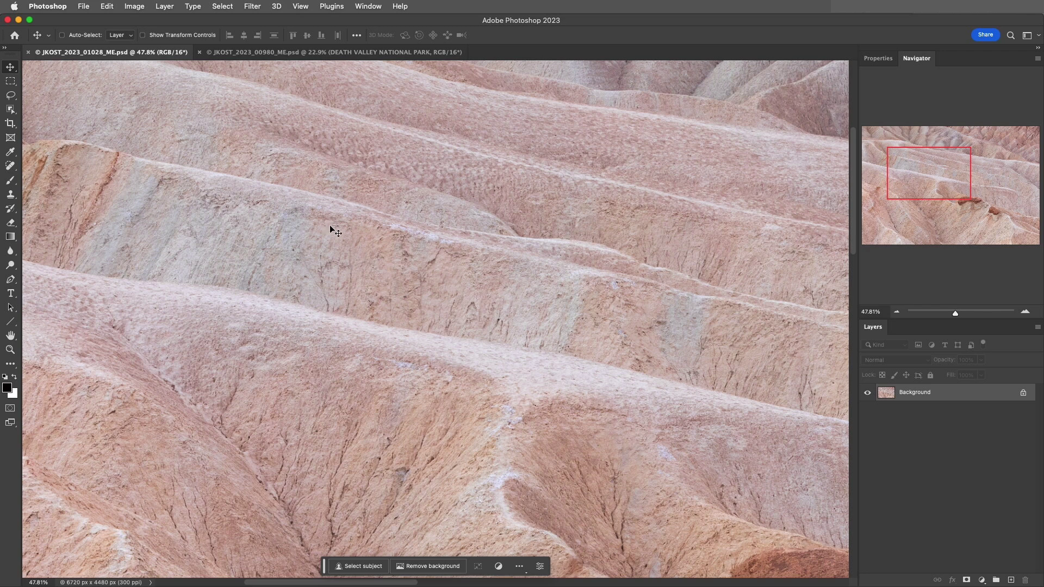
pyautogui.press('h')
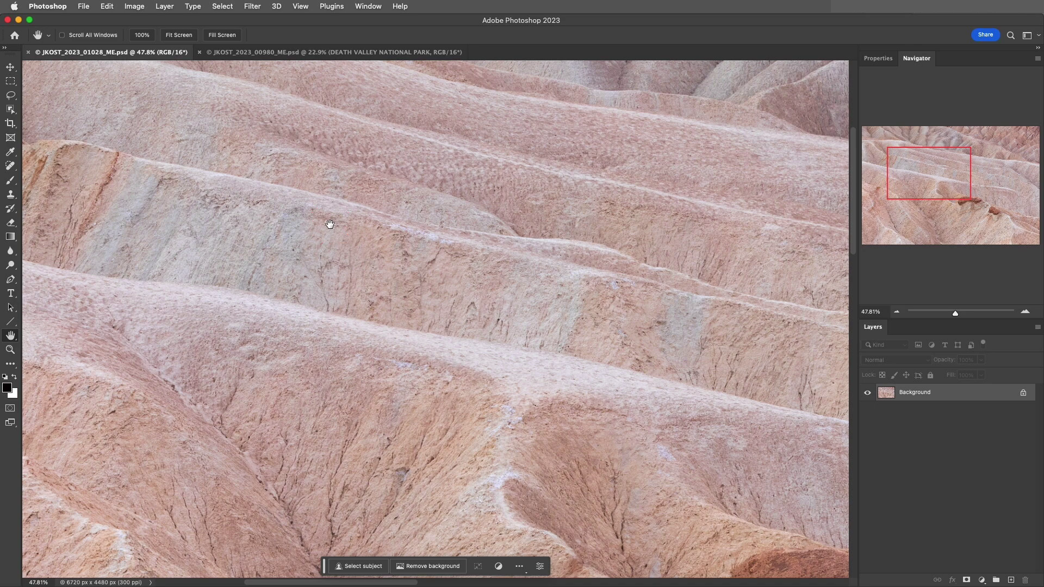
pyautogui.moveTo(330, 224); pyautogui.dragTo(330, 224)
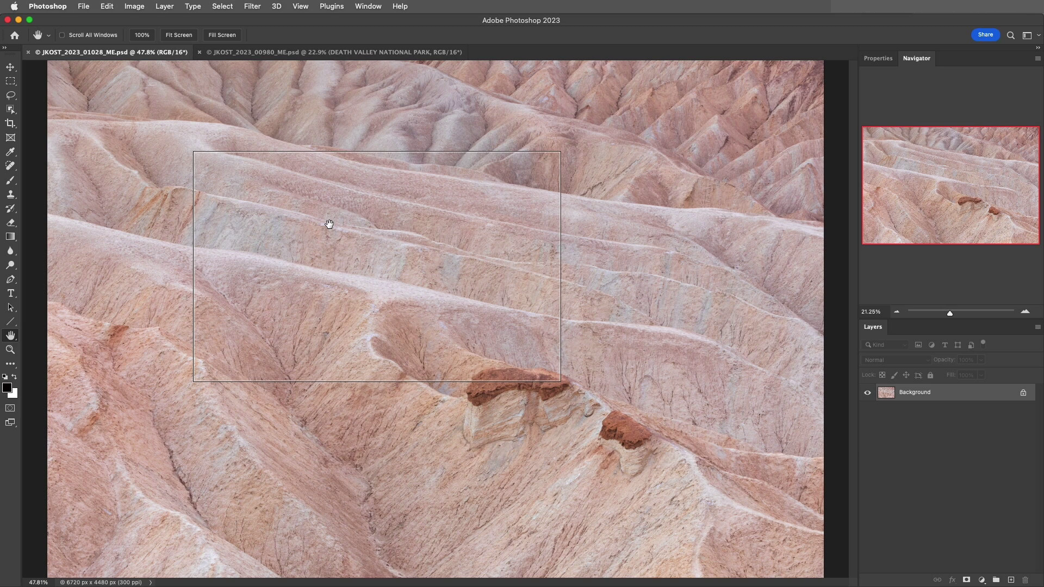
pyautogui.moveTo(330, 224); pyautogui.dragTo(549, 383)
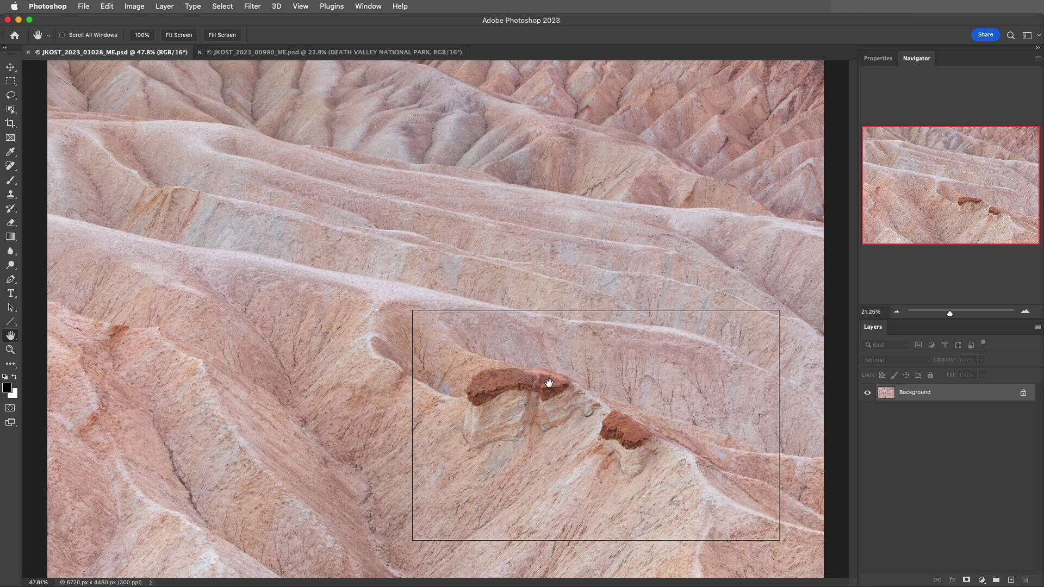
pyautogui.moveTo(550, 383); pyautogui.dragTo(548, 383)
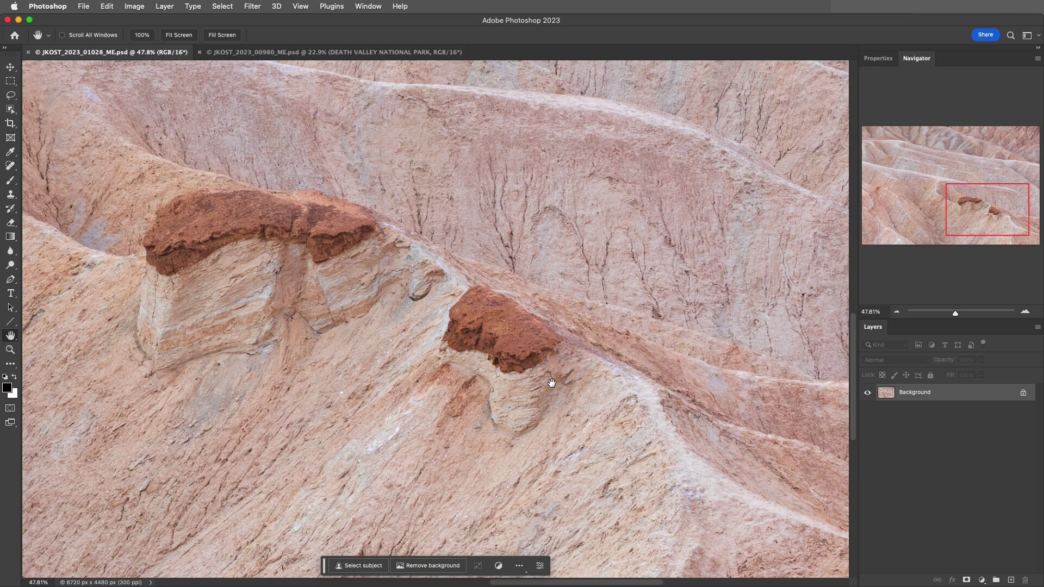
pyautogui.press('v')
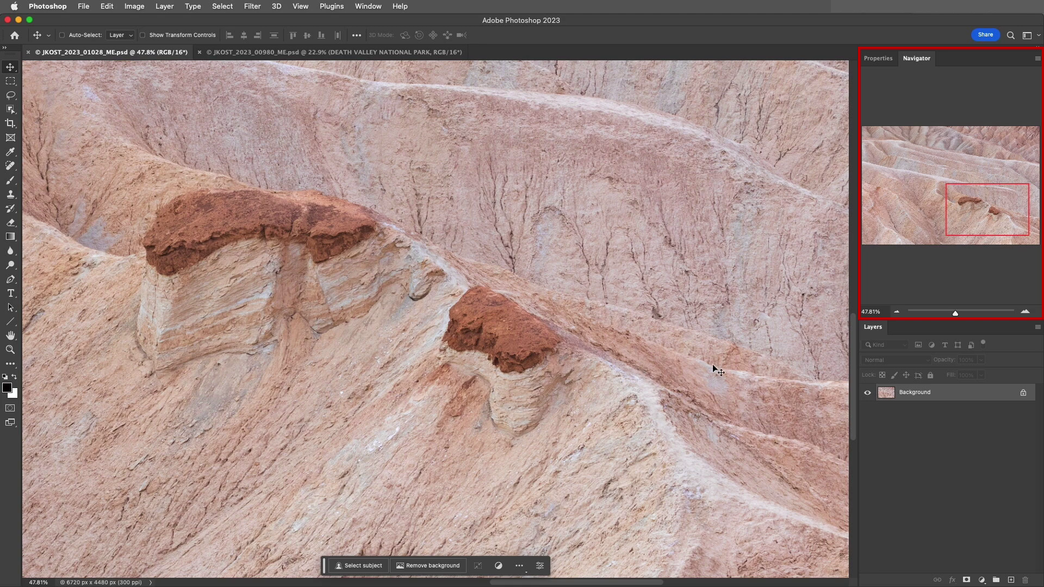
# Set the Navigator zoom to 100%, slide it down, then step back up to 50%
pyautogui.click(870, 311)
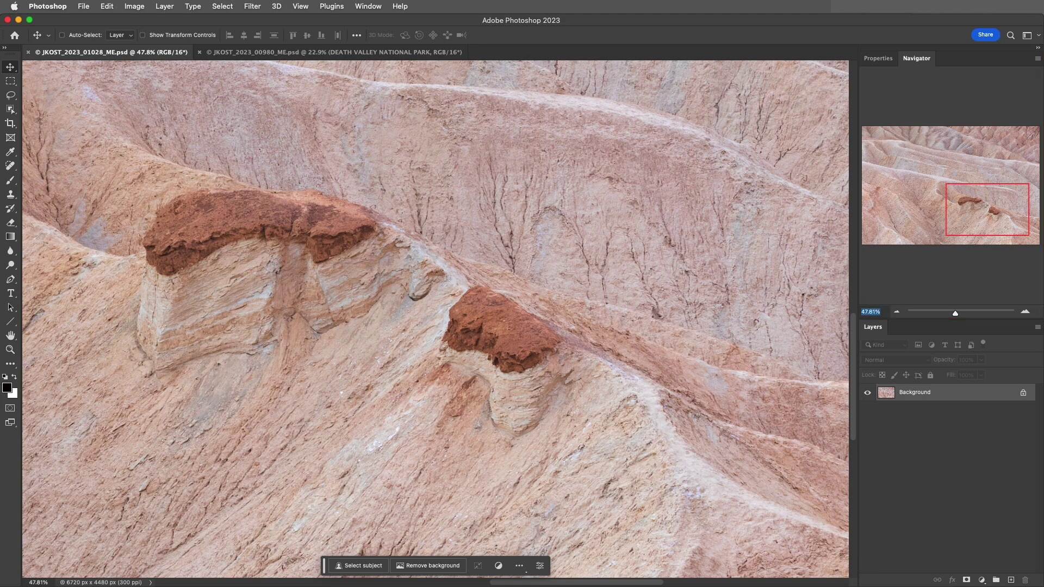
pyautogui.write('100')
pyautogui.press('Return')
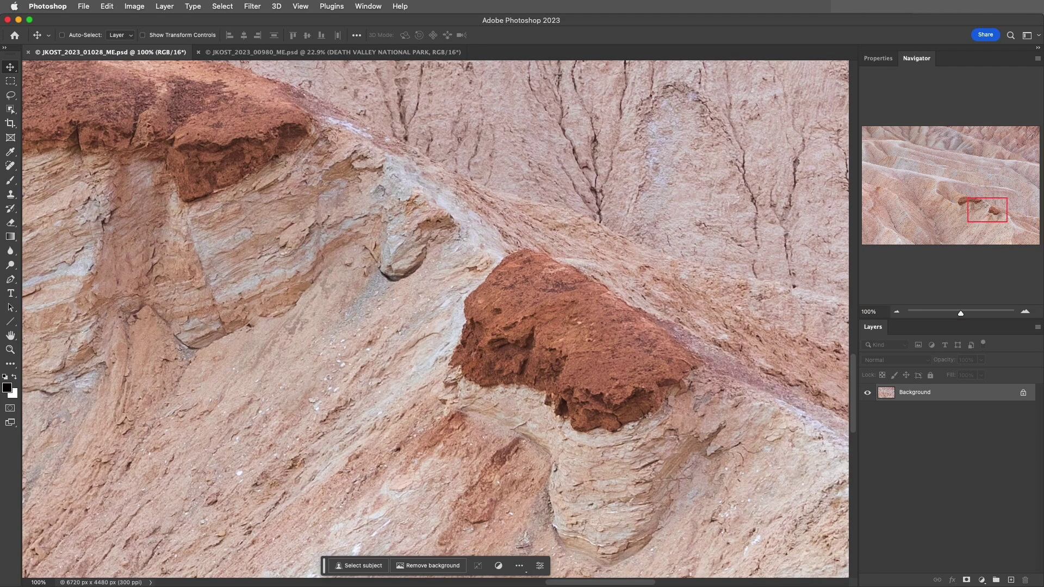
pyautogui.moveTo(964, 314); pyautogui.dragTo(955, 318)
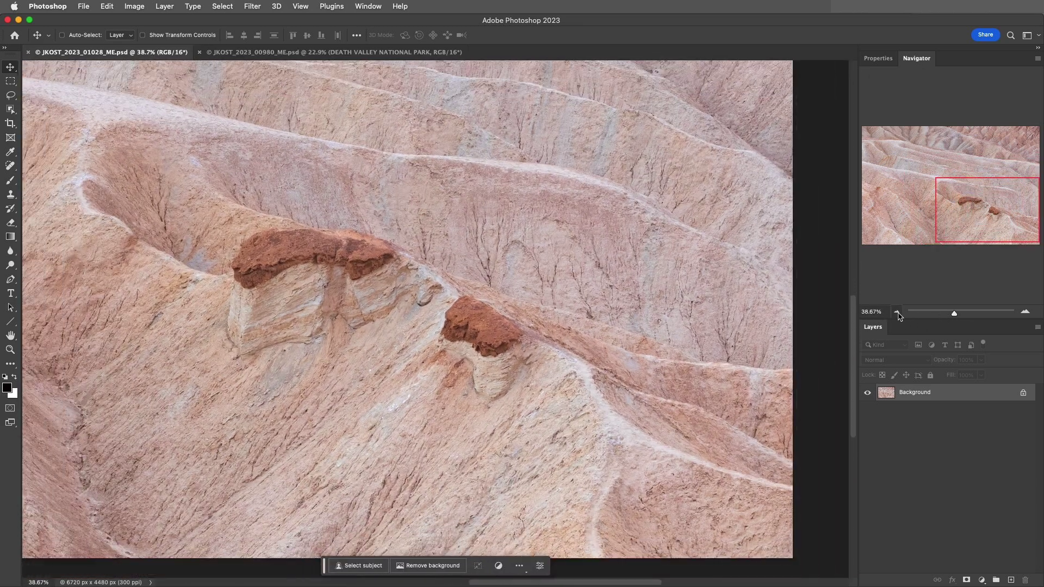
pyautogui.click(1025, 312)
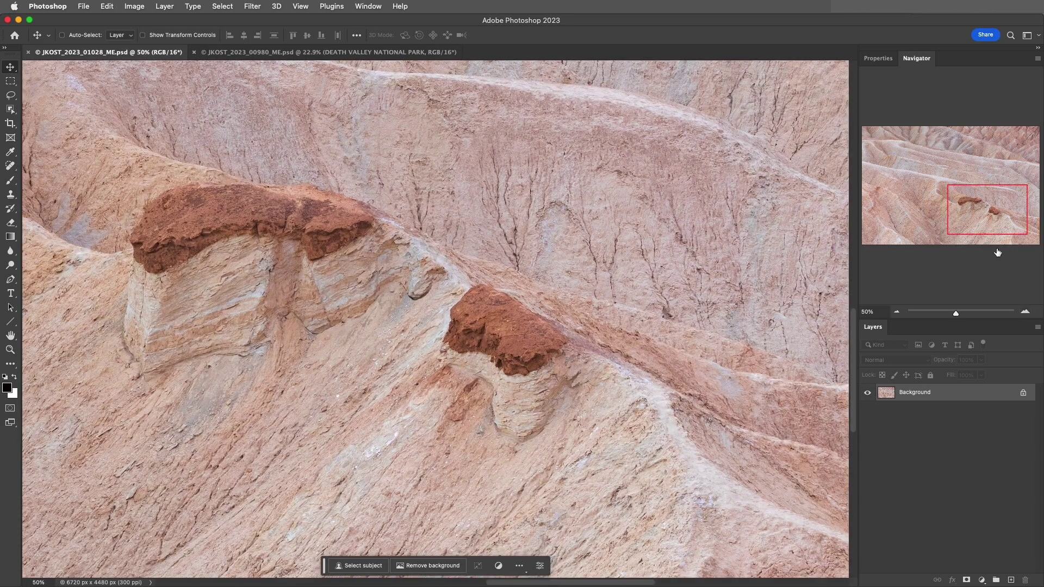
# Pan the Navigator frame, then Cmd-drag a box to zoom on the red rock caps (about 46.8%)
pyautogui.moveTo(994, 226); pyautogui.dragTo(913, 165)
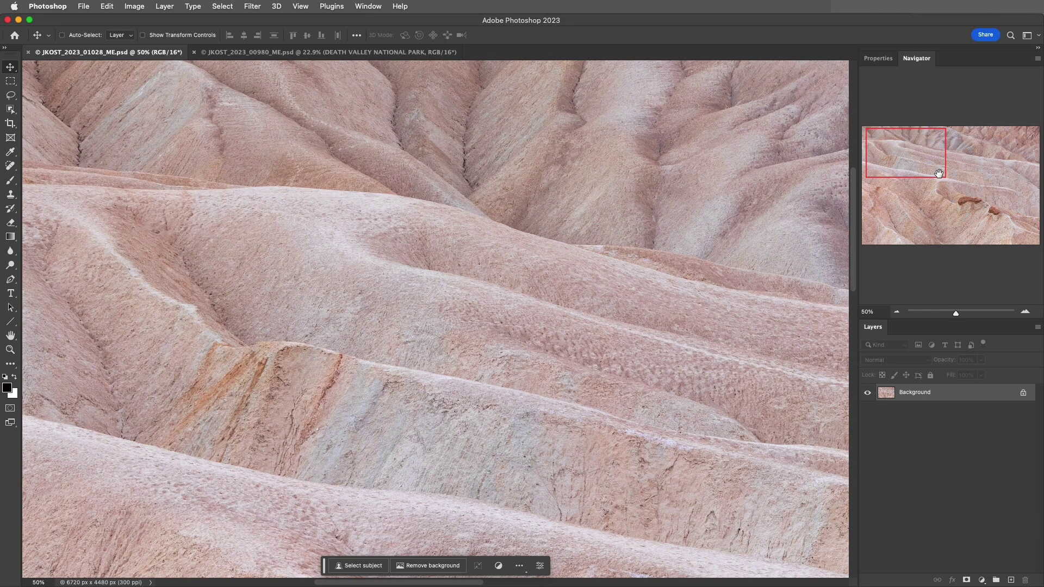
pyautogui.press('super')
pyautogui.moveTo(1020, 176); pyautogui.dragTo(946, 230)
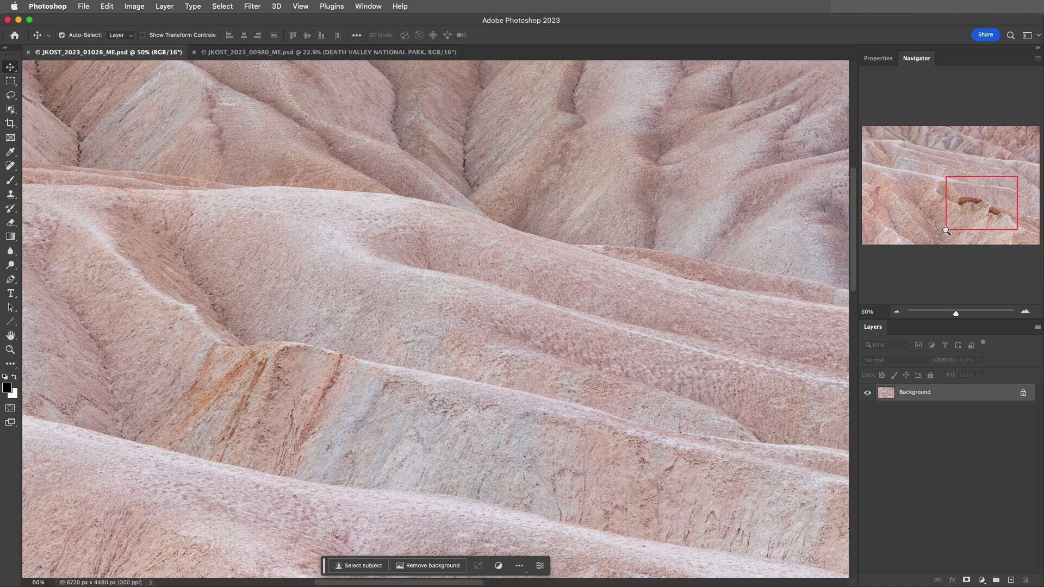
pyautogui.moveTo(946, 230); pyautogui.dragTo(946, 231)
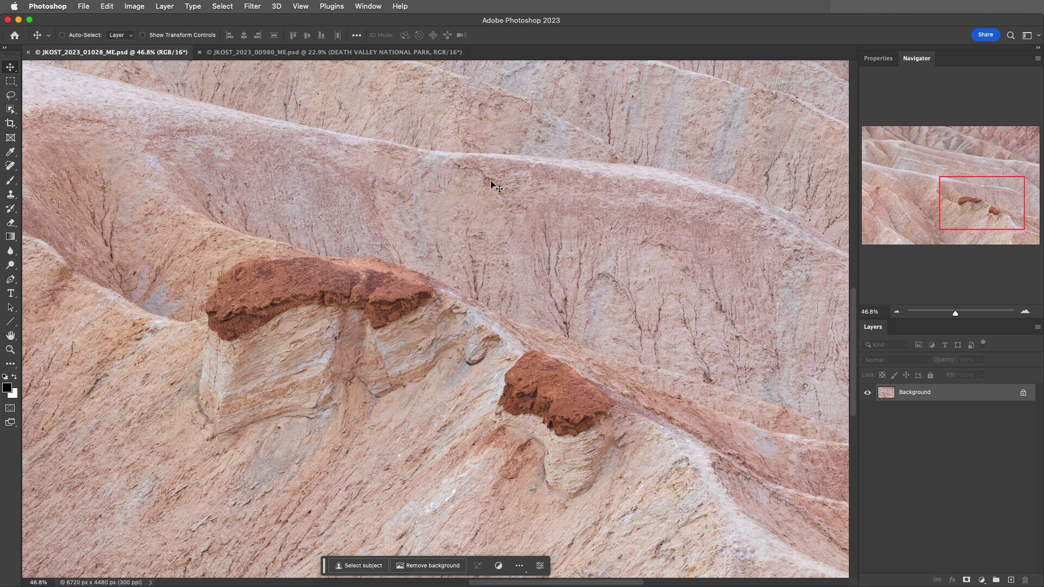
# Tile both open photos side by side with Window > Arrange > Tile
pyautogui.click(378, 7)
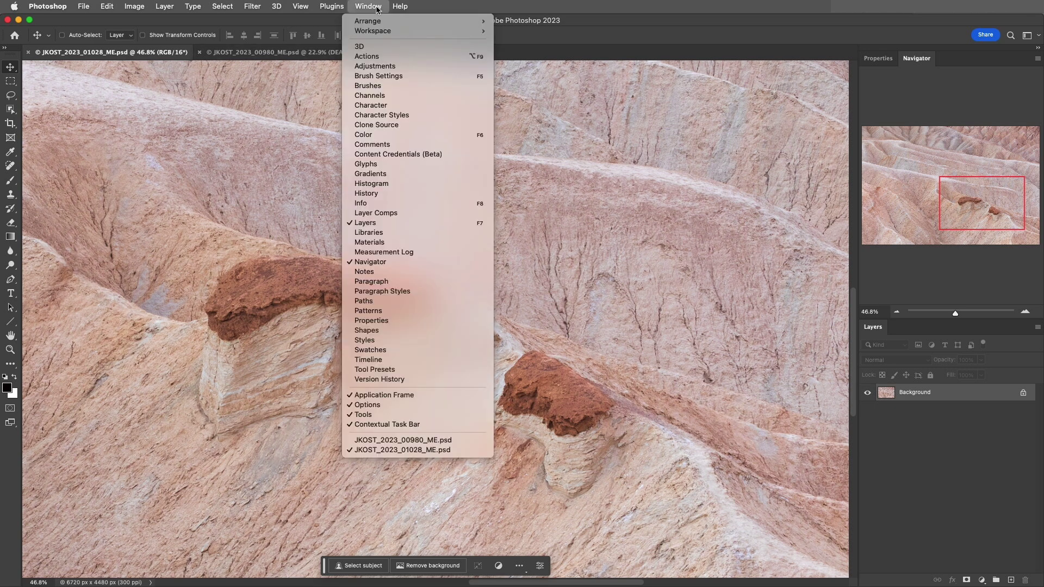
pyautogui.moveTo(386, 21)
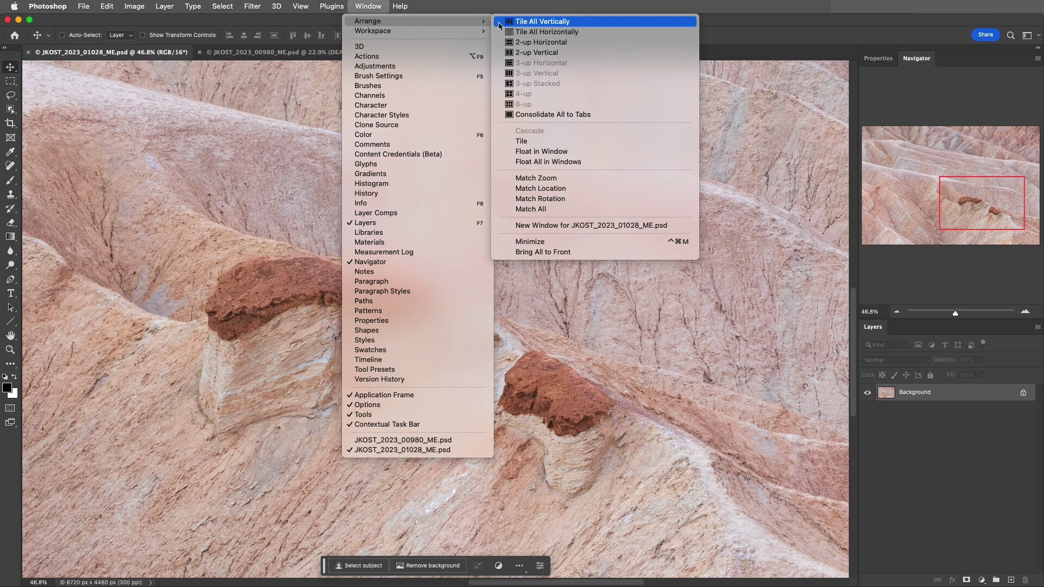
pyautogui.click(535, 140)
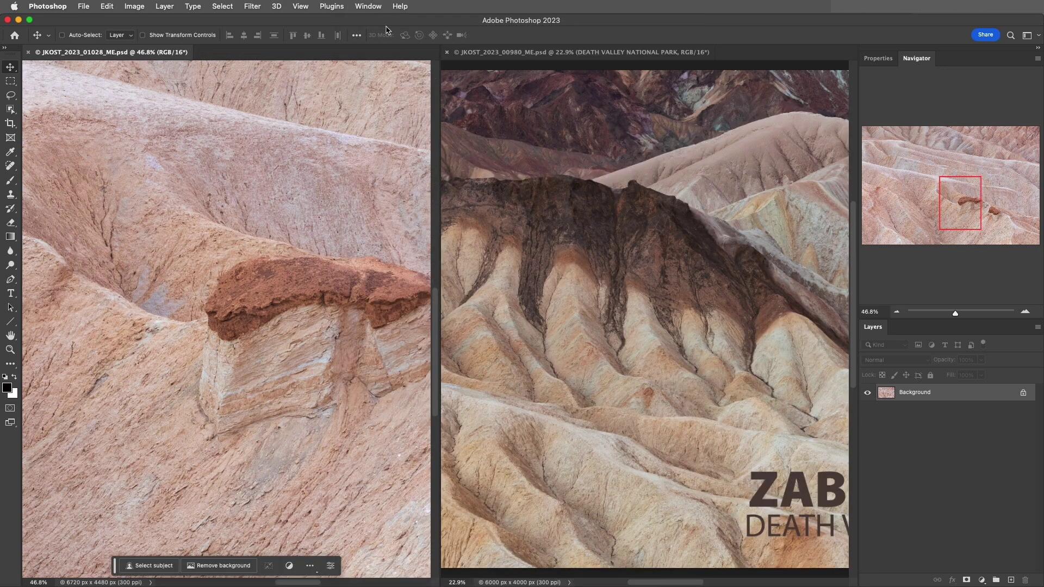
# Match the zoom of JKOST_2023_00980_ME.psd to the first photo's 46.8%
pyautogui.click(378, 10)
pyautogui.moveTo(384, 21)
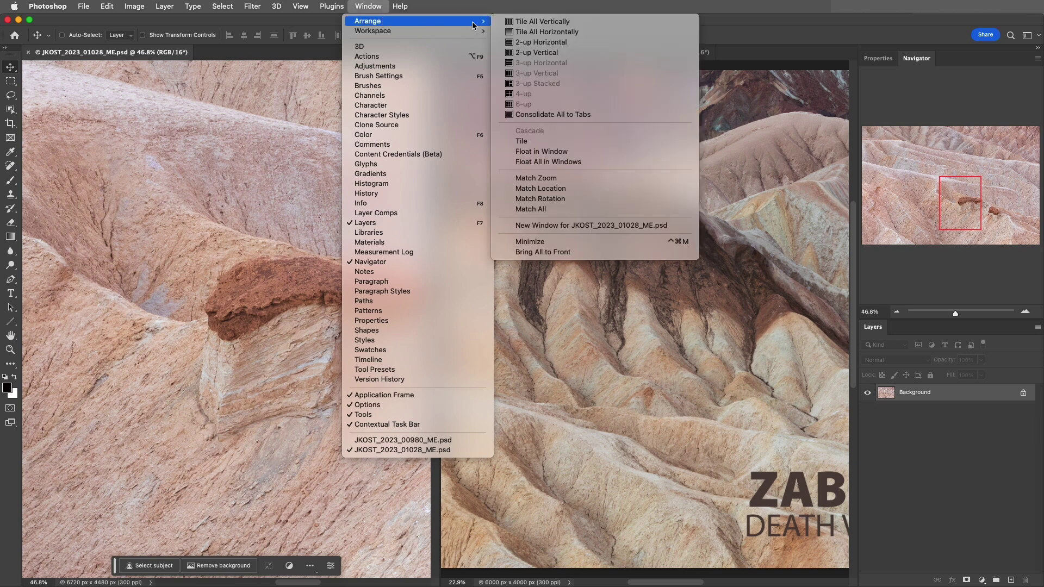
pyautogui.click(563, 186)
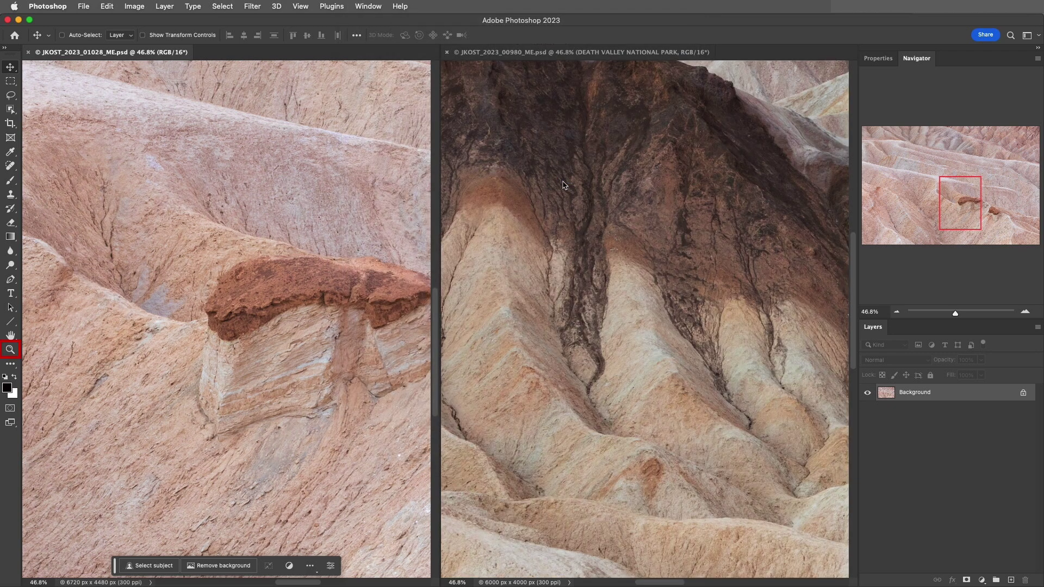
# With Zoom All Windows on, zoom both photos in to 100% and back out to 33.3%
pyautogui.press('z')
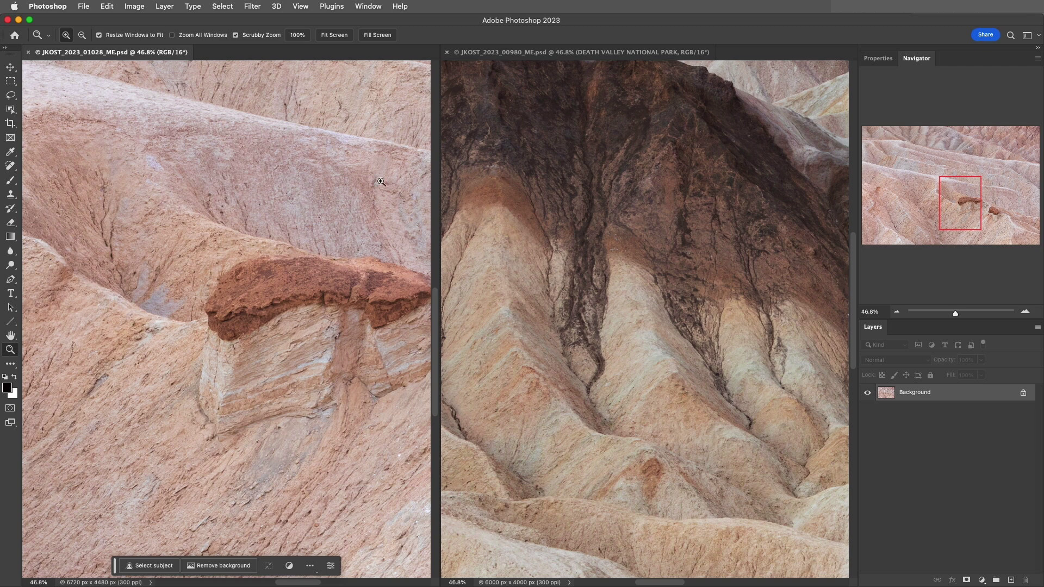
pyautogui.click(176, 35)
pyautogui.click(260, 148)
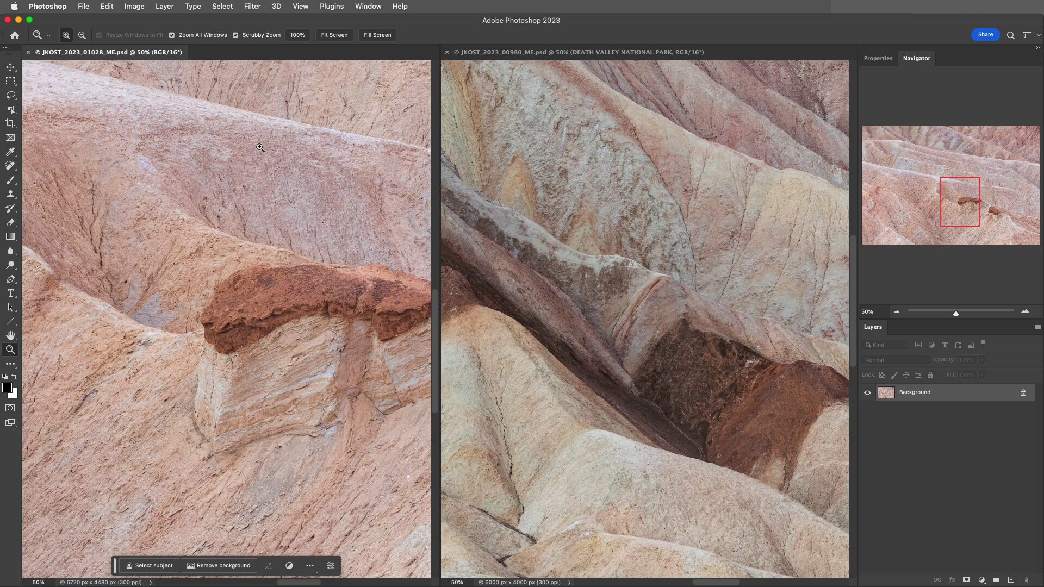
pyautogui.click(260, 148)
pyautogui.click(260, 148)
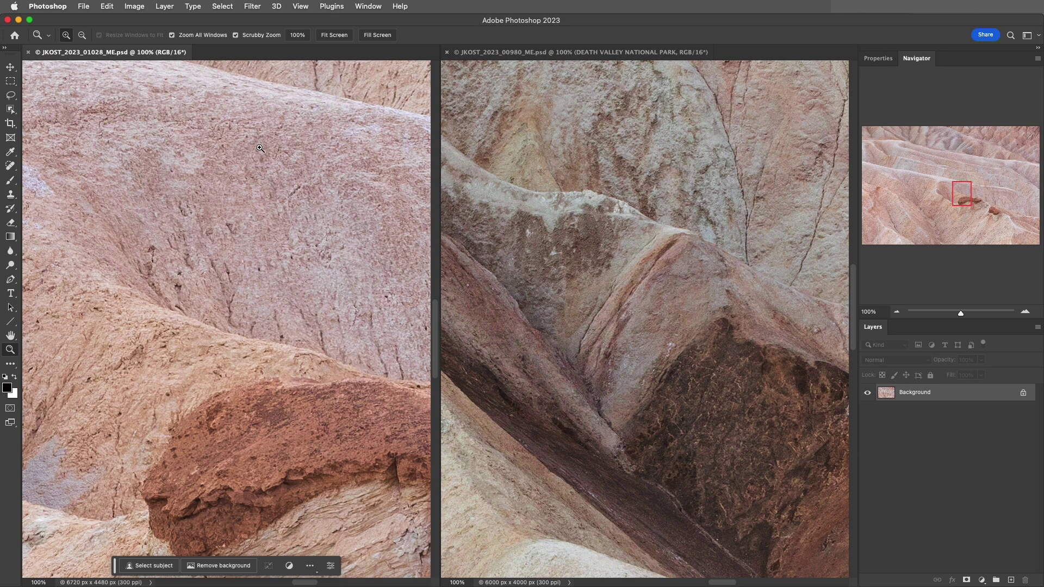
pyautogui.press('alt')
pyautogui.keyDown('alt'); pyautogui.click(261, 148); pyautogui.keyUp('alt')
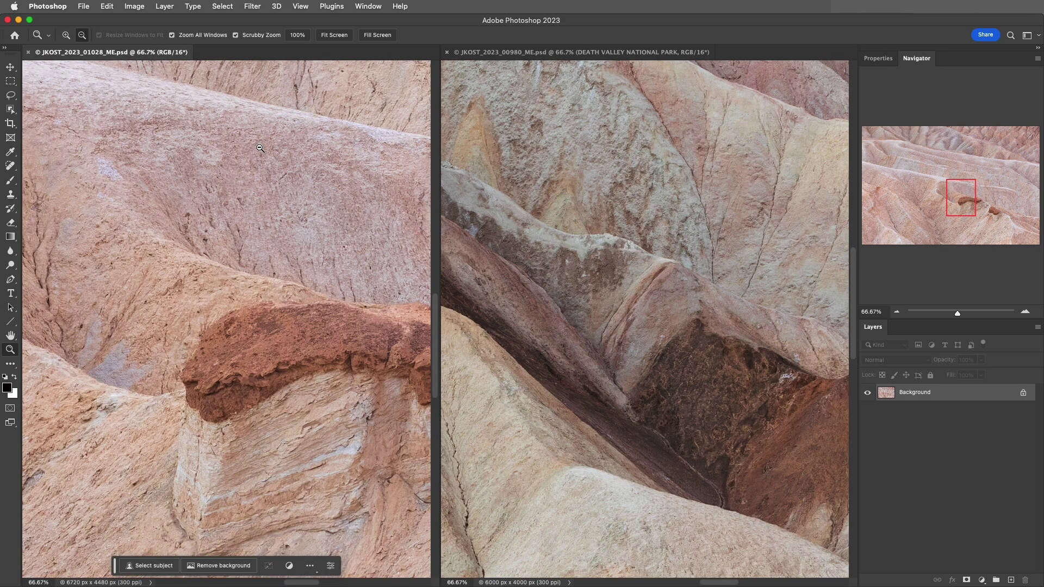
pyautogui.keyDown('alt'); pyautogui.click(261, 148); pyautogui.keyUp('alt')
pyautogui.keyDown('alt'); pyautogui.click(260, 148); pyautogui.keyUp('alt')
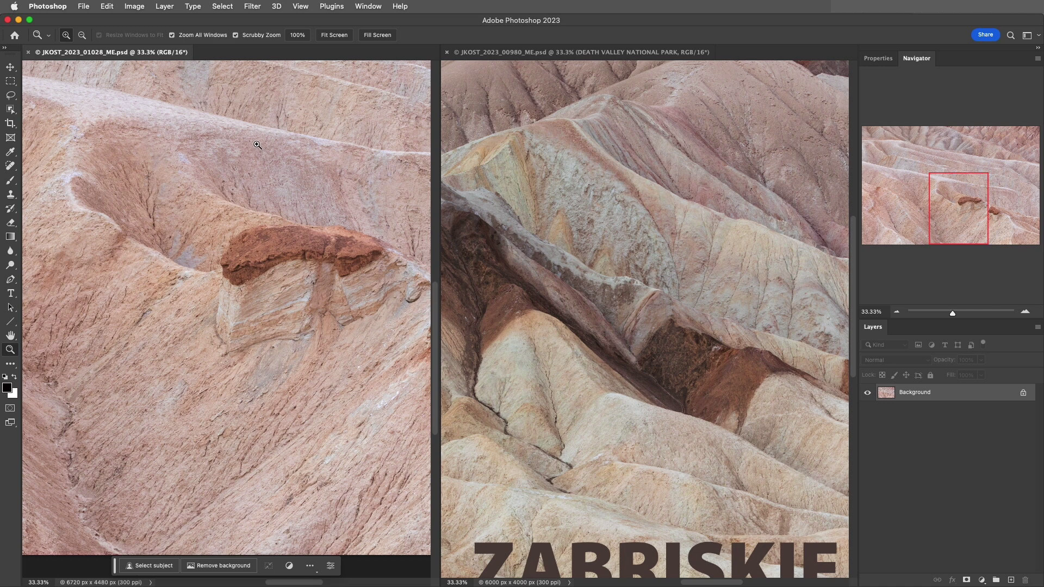
# Turn off Zoom All Windows and zoom the active photo to 66.7%, then out to 25%
pyautogui.click(198, 36)
pyautogui.keyDown('shift'); pyautogui.click(250, 158); pyautogui.keyUp('shift')
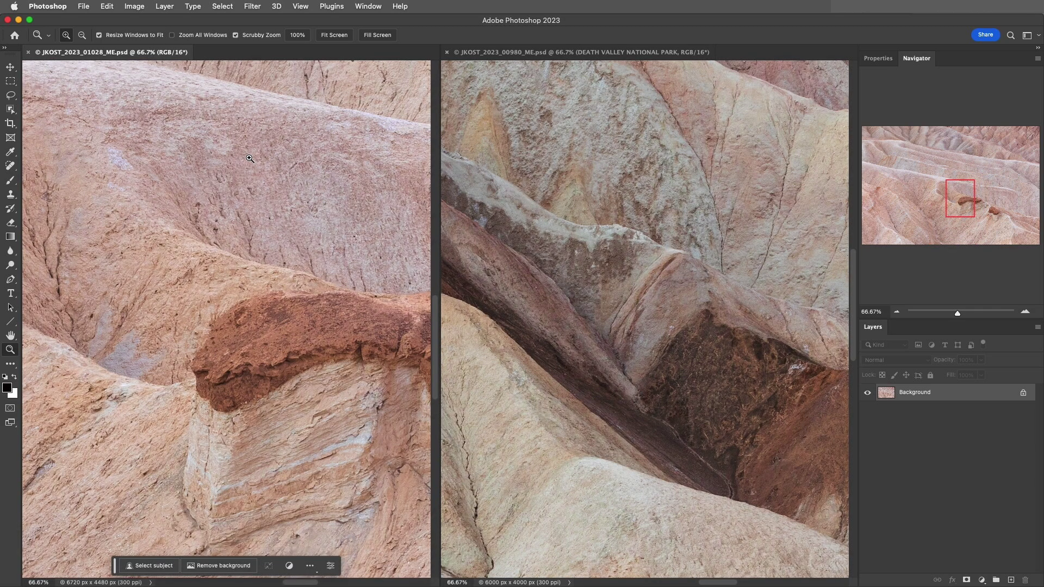
pyautogui.keyDown('alt'); pyautogui.keyDown('shift'); pyautogui.click(250, 158); pyautogui.keyUp('shift'); pyautogui.keyUp('alt')
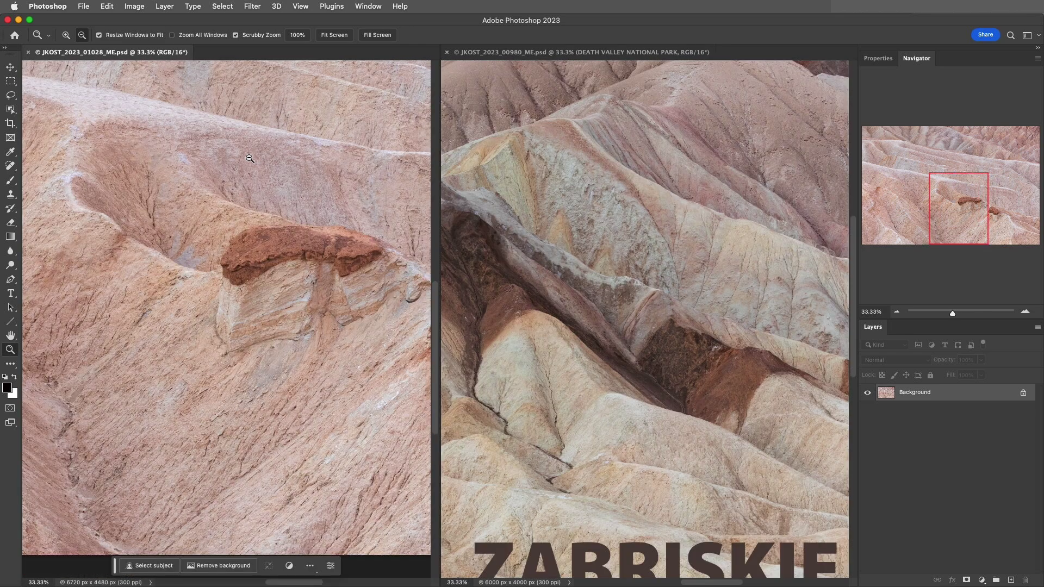
pyautogui.keyDown('alt'); pyautogui.keyDown('shift'); pyautogui.click(250, 158); pyautogui.keyUp('shift'); pyautogui.keyUp('alt')
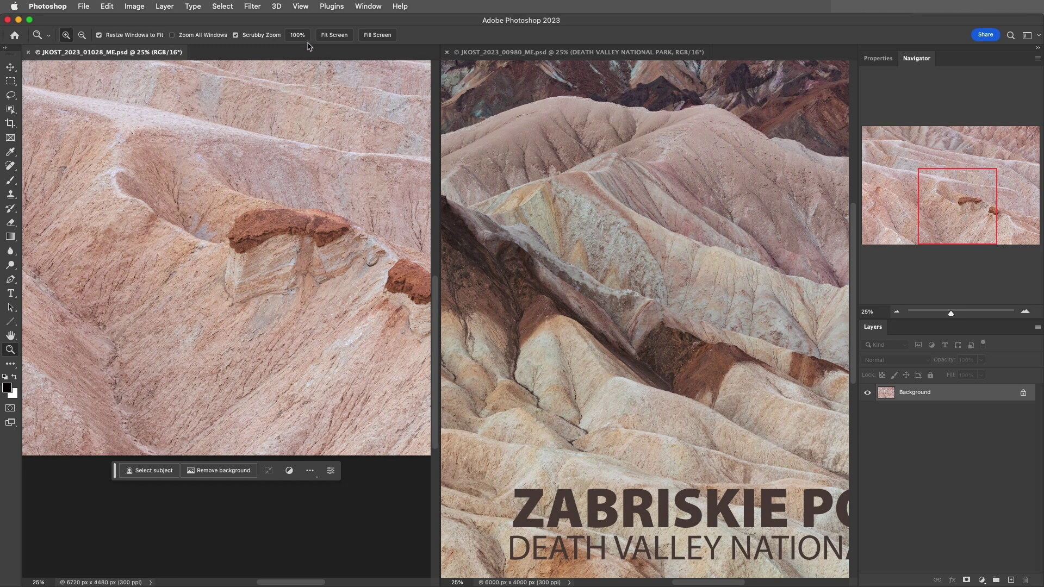
# Consolidate all documents to tabs and bring JKOST_2023_00980_ME.psd to the front
pyautogui.click(362, 7)
pyautogui.moveTo(451, 25)
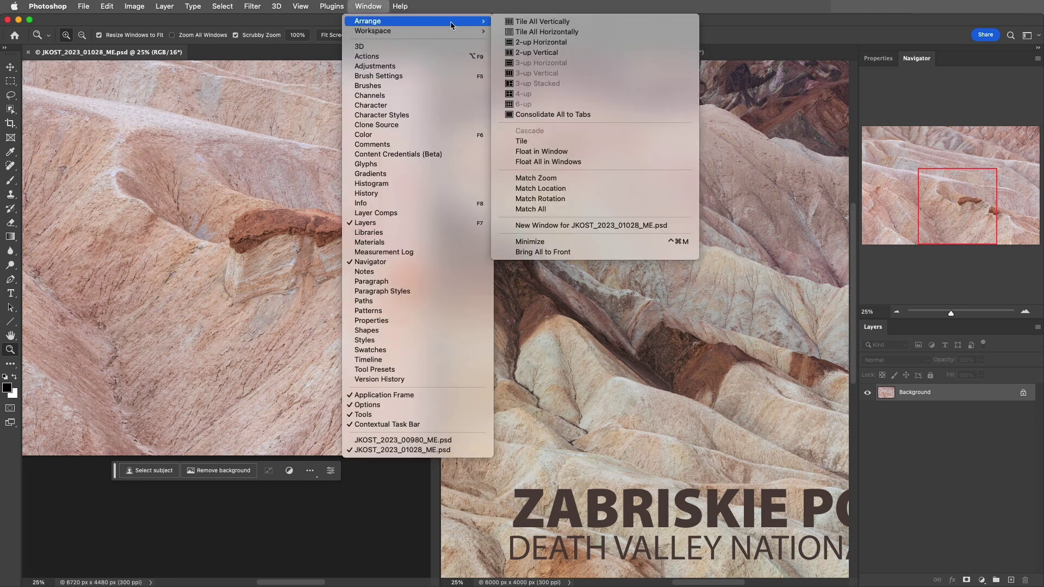
pyautogui.click(562, 115)
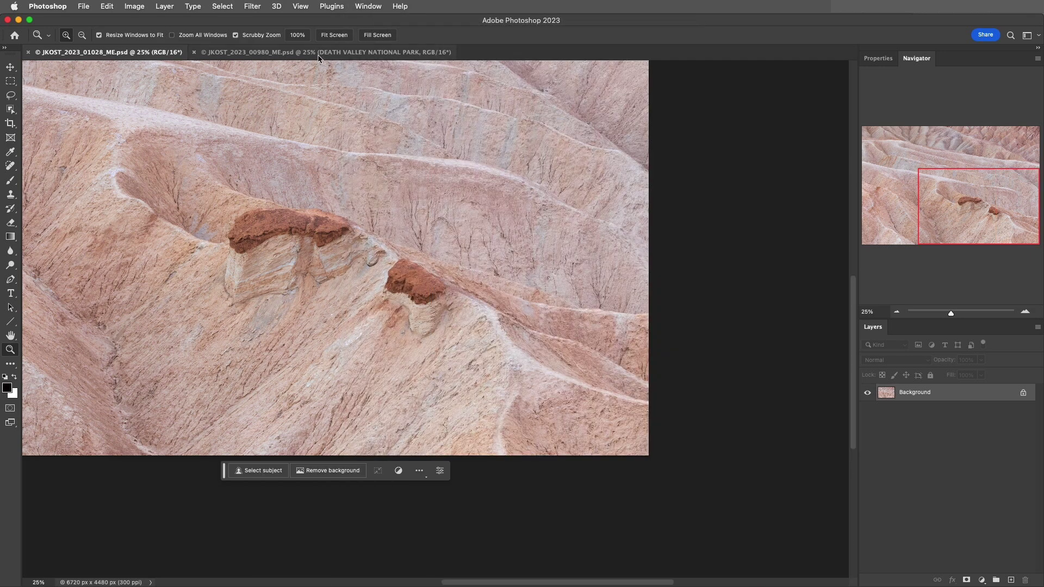
pyautogui.click(319, 53)
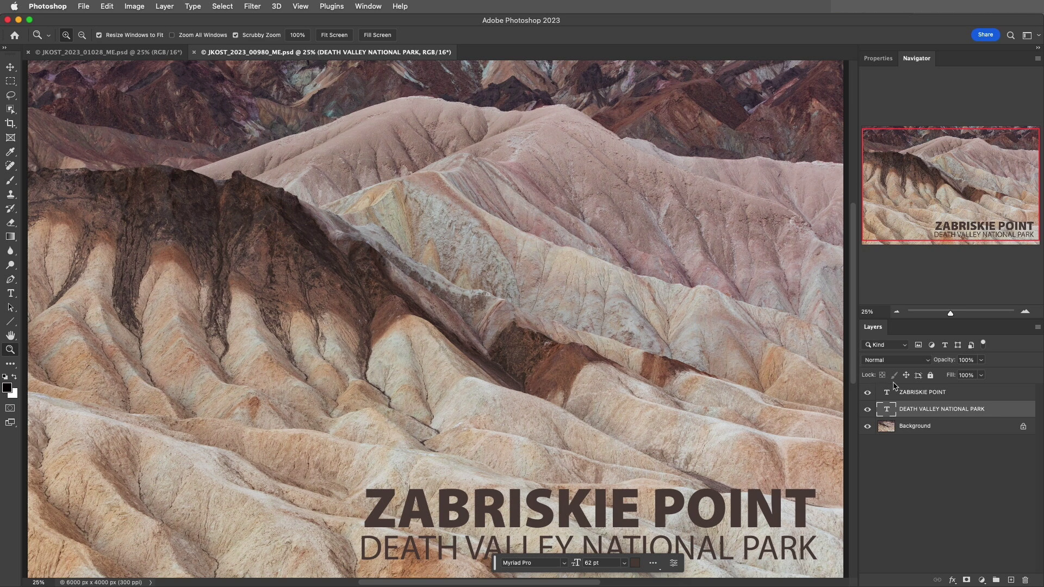
# Zoom the view to the ZABRISKIE POINT and DEATH VALLEY NATIONAL PARK text layers
pyautogui.press('alt')
pyautogui.keyDown('alt'); pyautogui.click(972, 393); pyautogui.keyUp('alt')
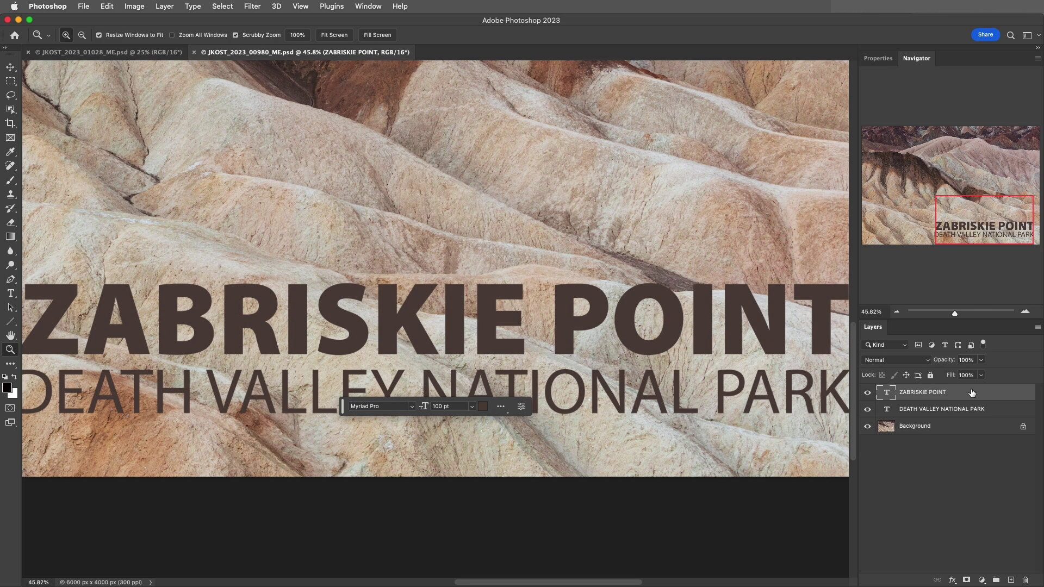
pyautogui.keyDown('shift'); pyautogui.click(974, 410); pyautogui.keyUp('shift')
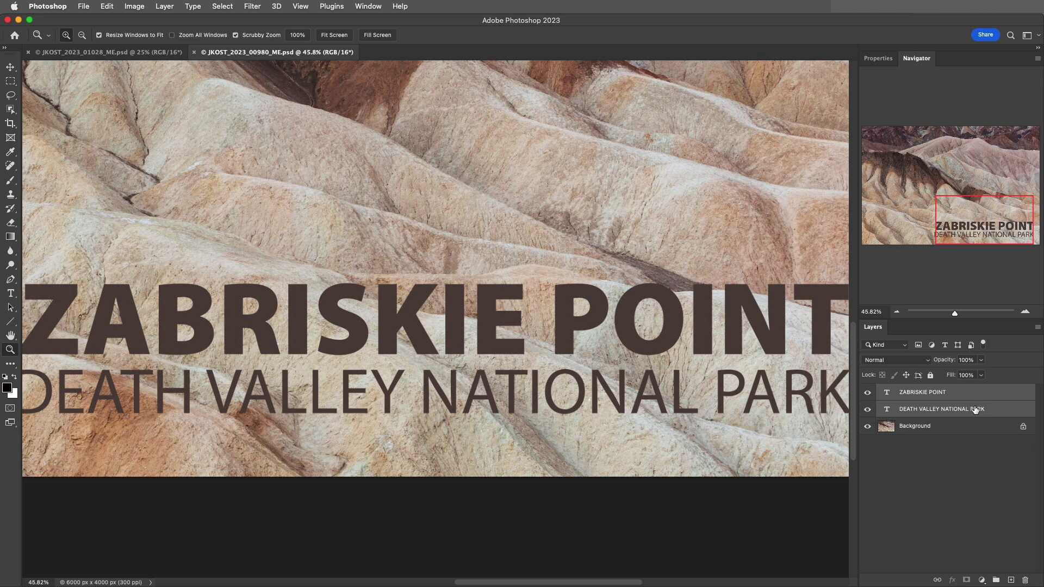
pyautogui.press('alt')
pyautogui.click(992, 411)
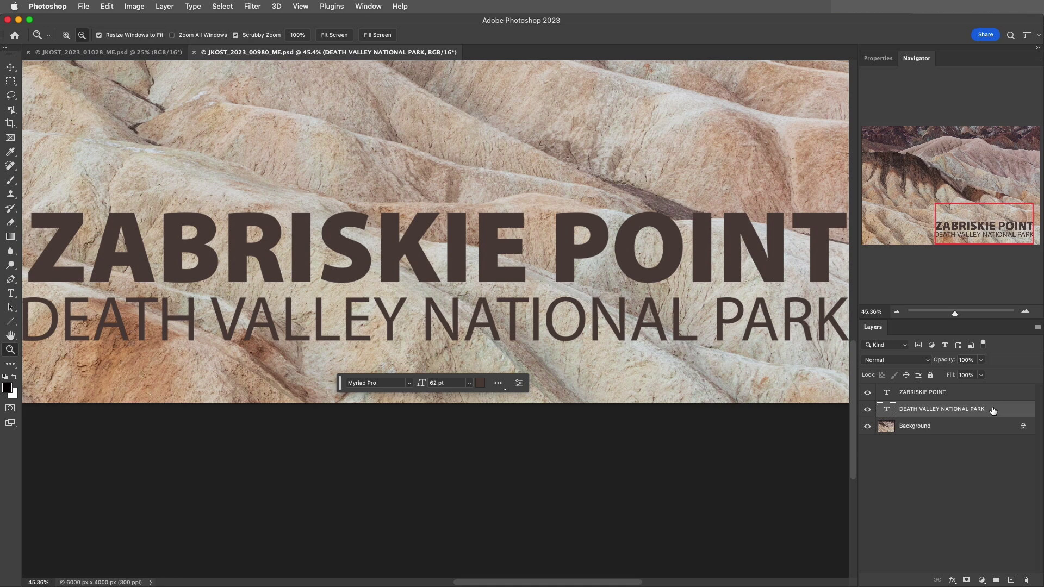
pyautogui.press('alt')
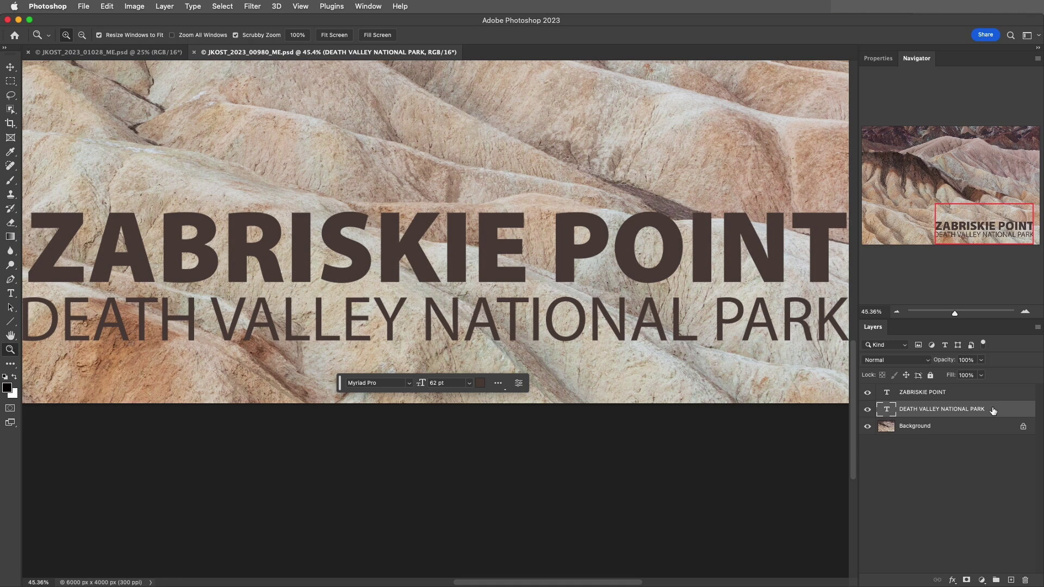